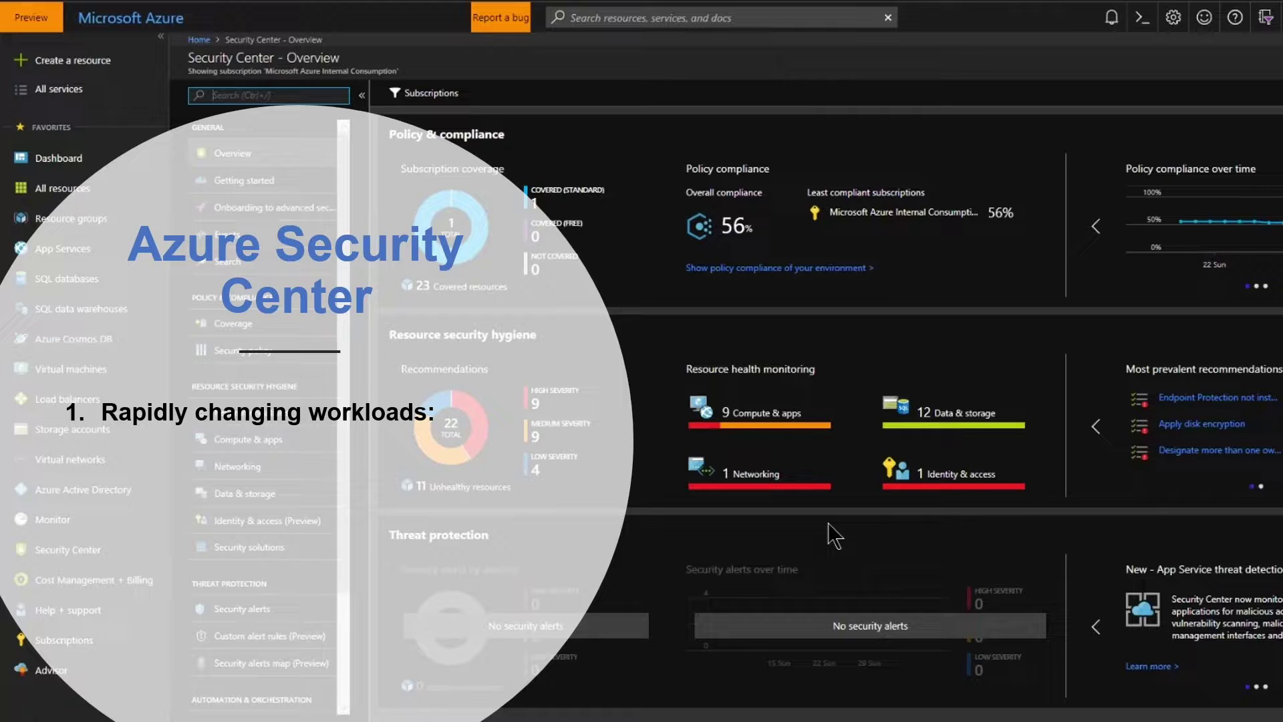
Reveal the second challenge, 'increasingly sophisticated attacks', on the Security Center overlay.
left_click(505, 533)
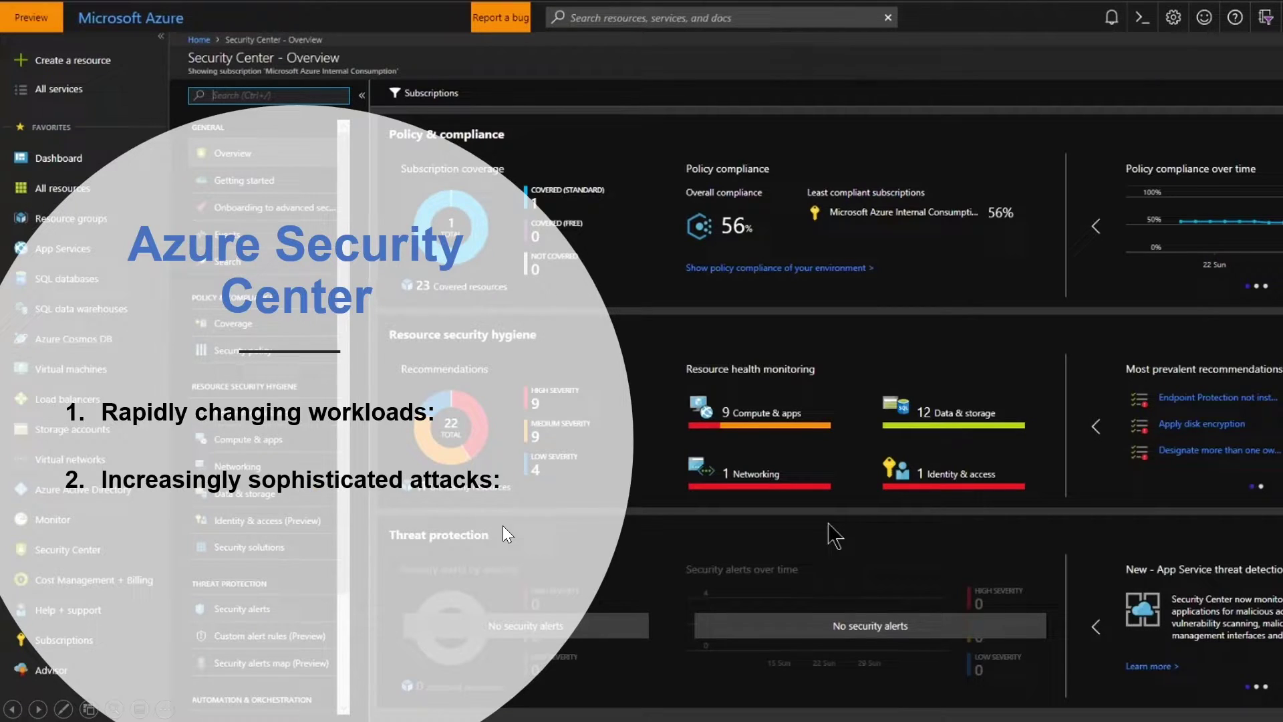